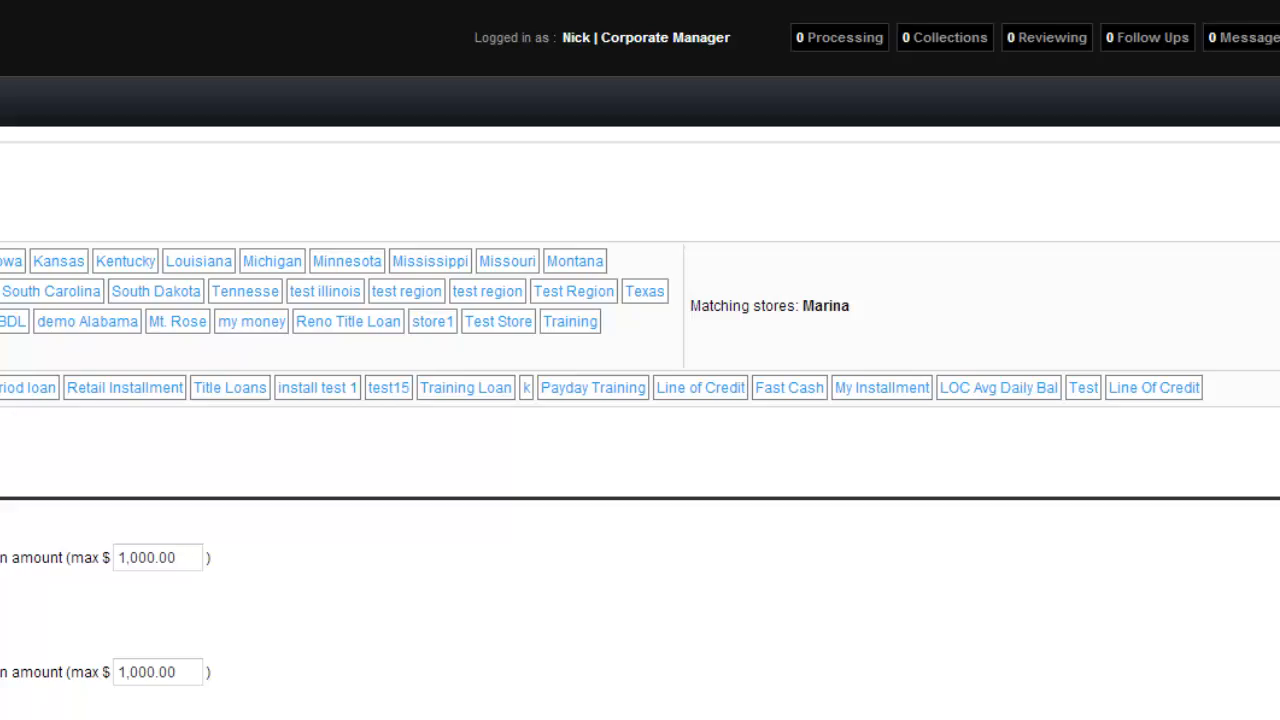
# Step: Open the Nevada Installment loan rules and set the flat late fee amount to $30.00
pyautogui.click(98, 266)
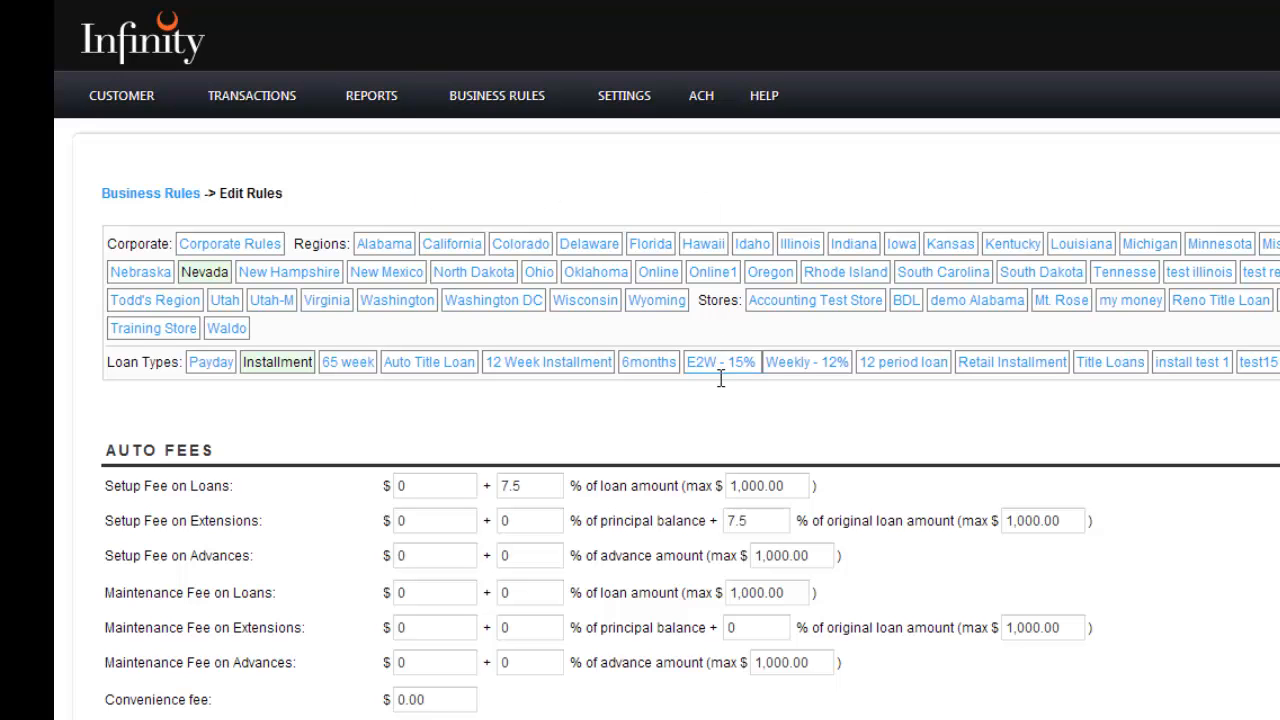
pyautogui.scroll(-15, 731, 410)
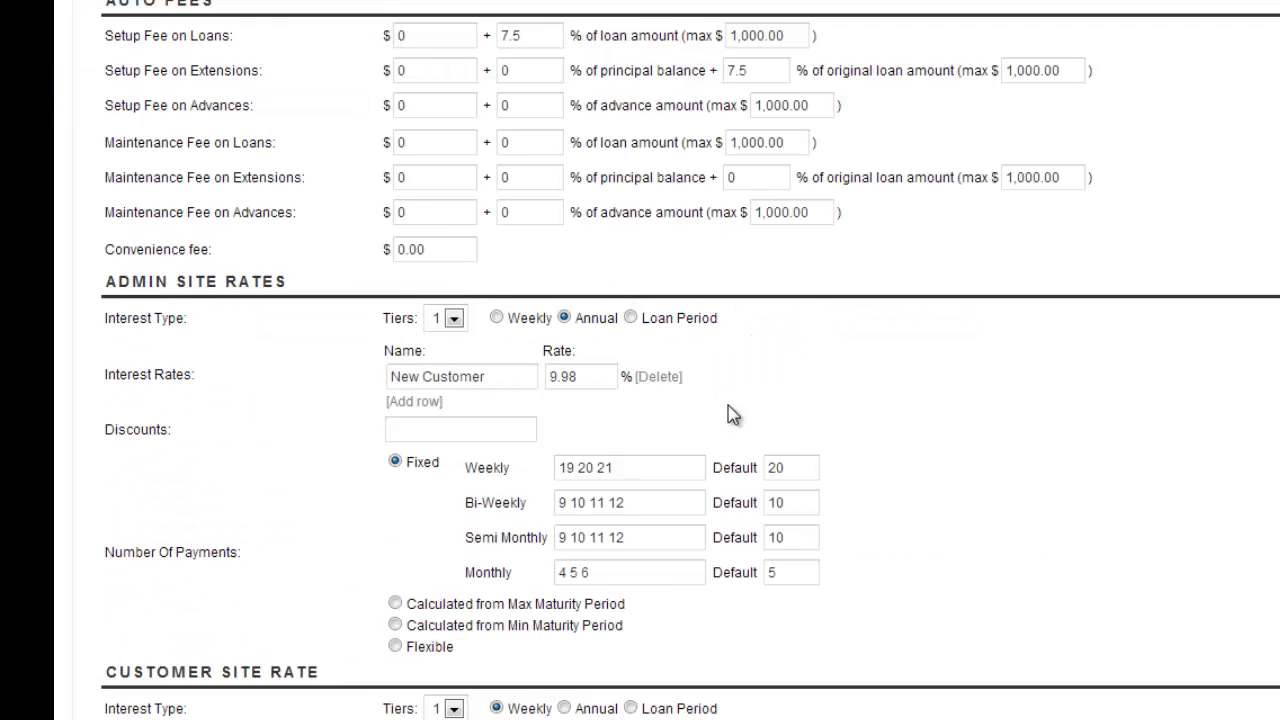
pyautogui.scroll(-10, 730, 405)
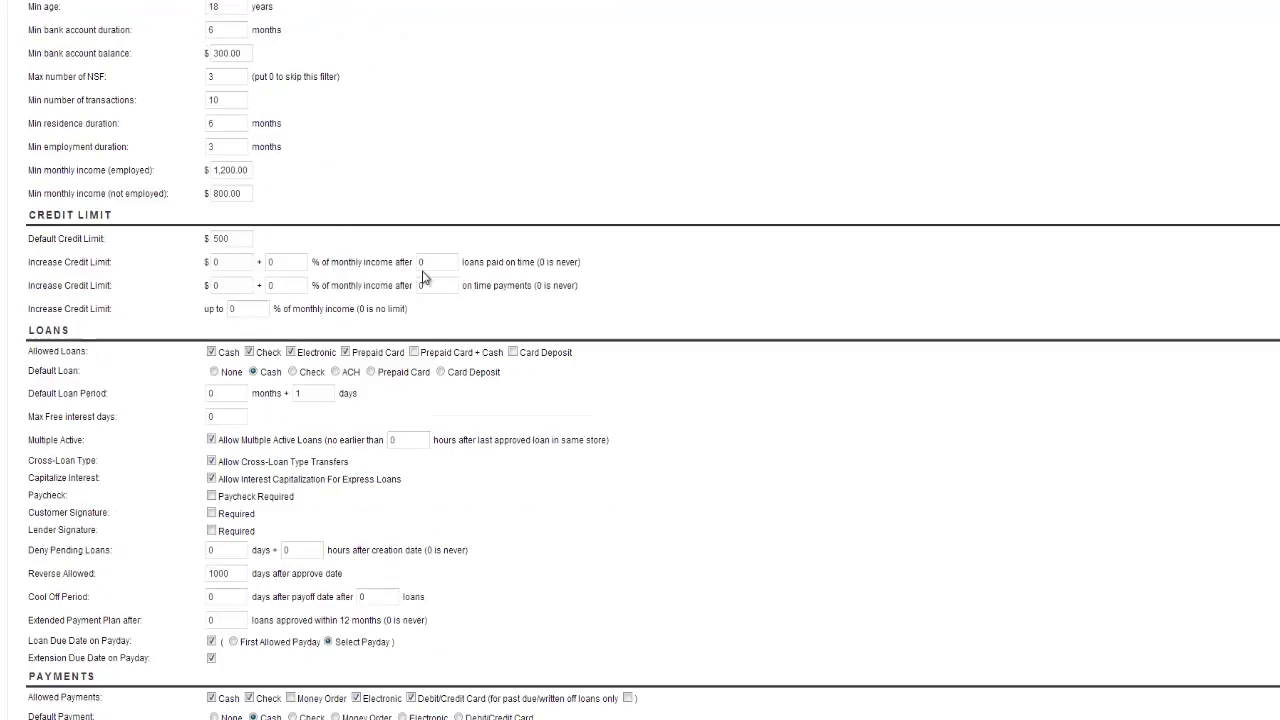
pyautogui.scroll(-3, 423, 271)
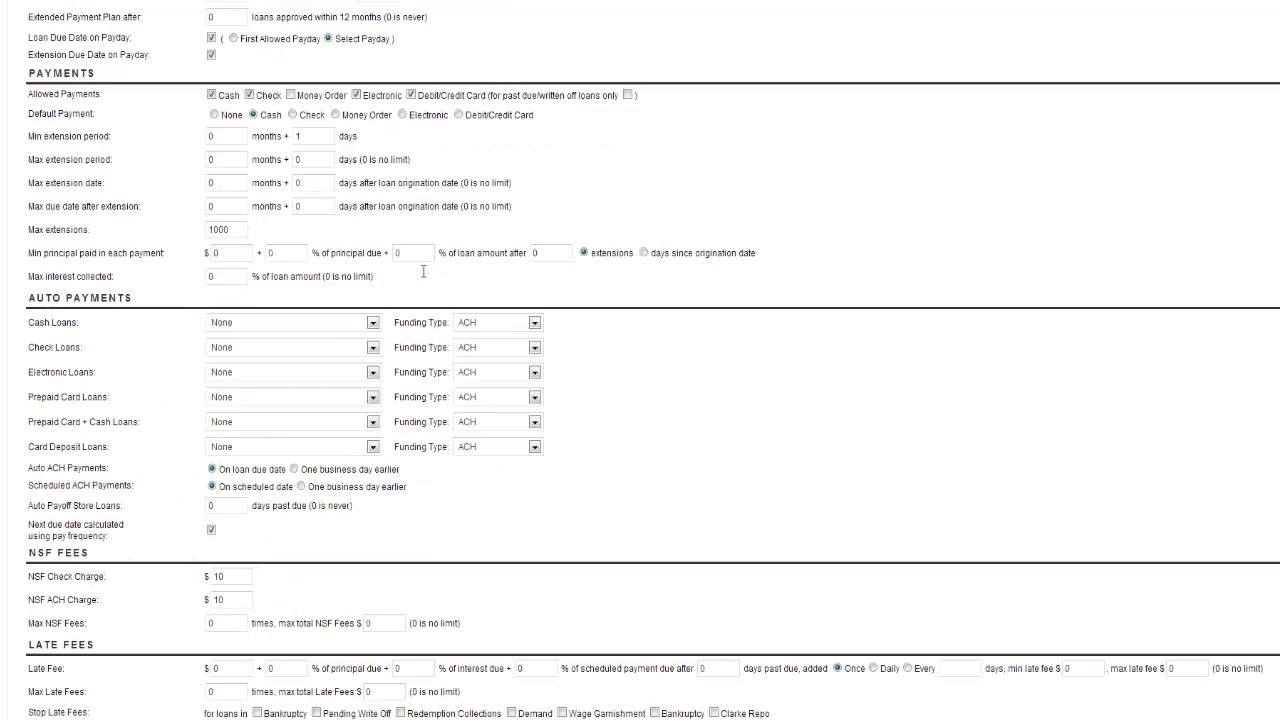
pyautogui.scroll(-4, 423, 271)
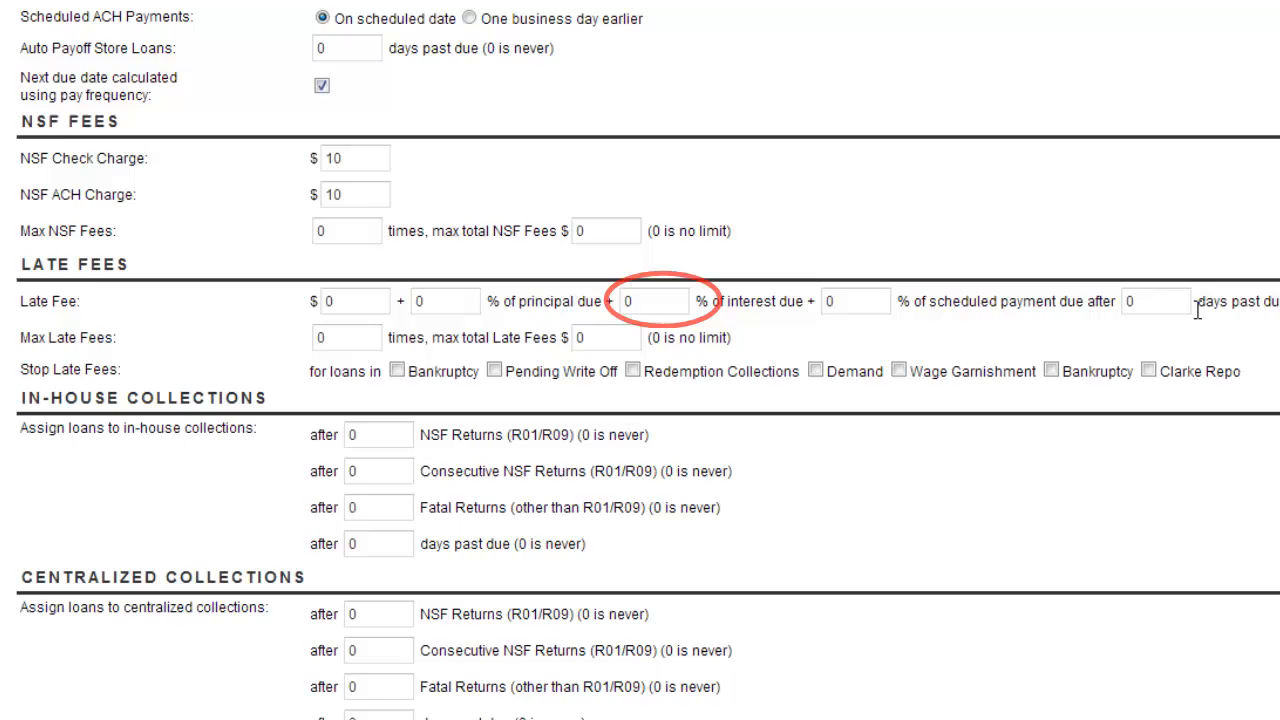
pyautogui.click(369, 302)
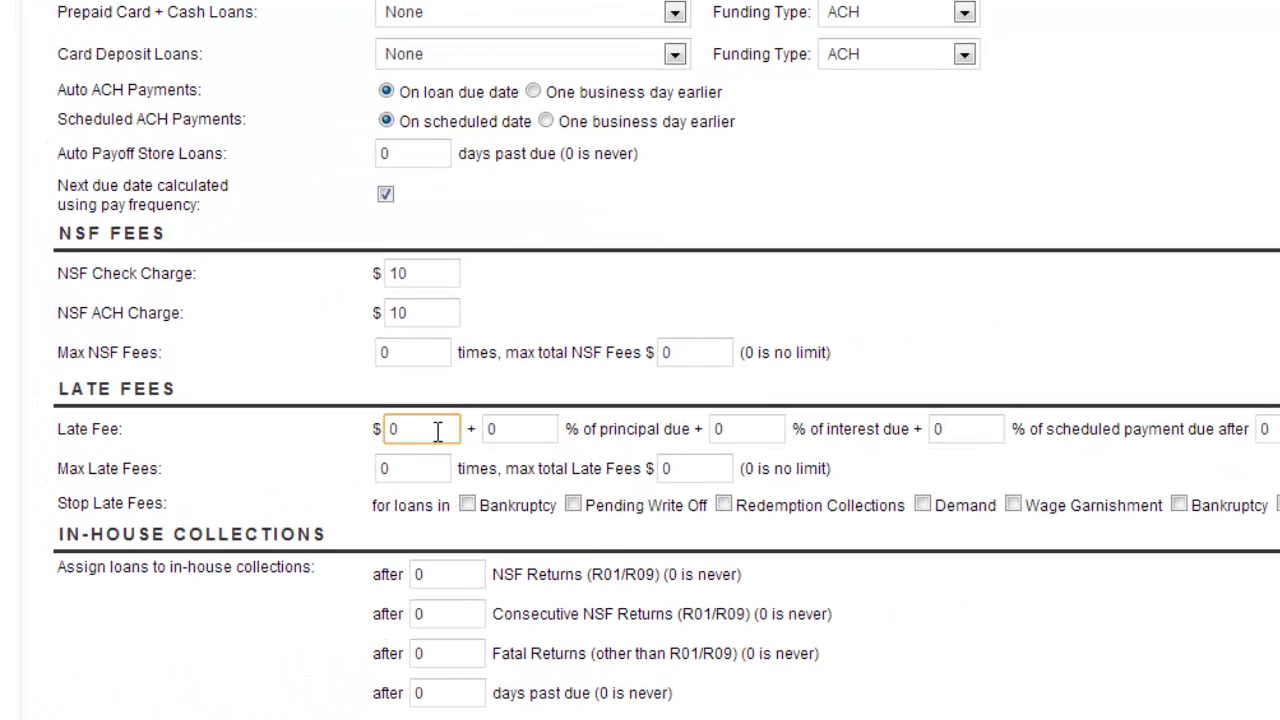
pyautogui.press('BackSpace')
pyautogui.write('30.00')
# Step: Set the late fee's percentage of principal due to 1
pyautogui.click(548, 431)
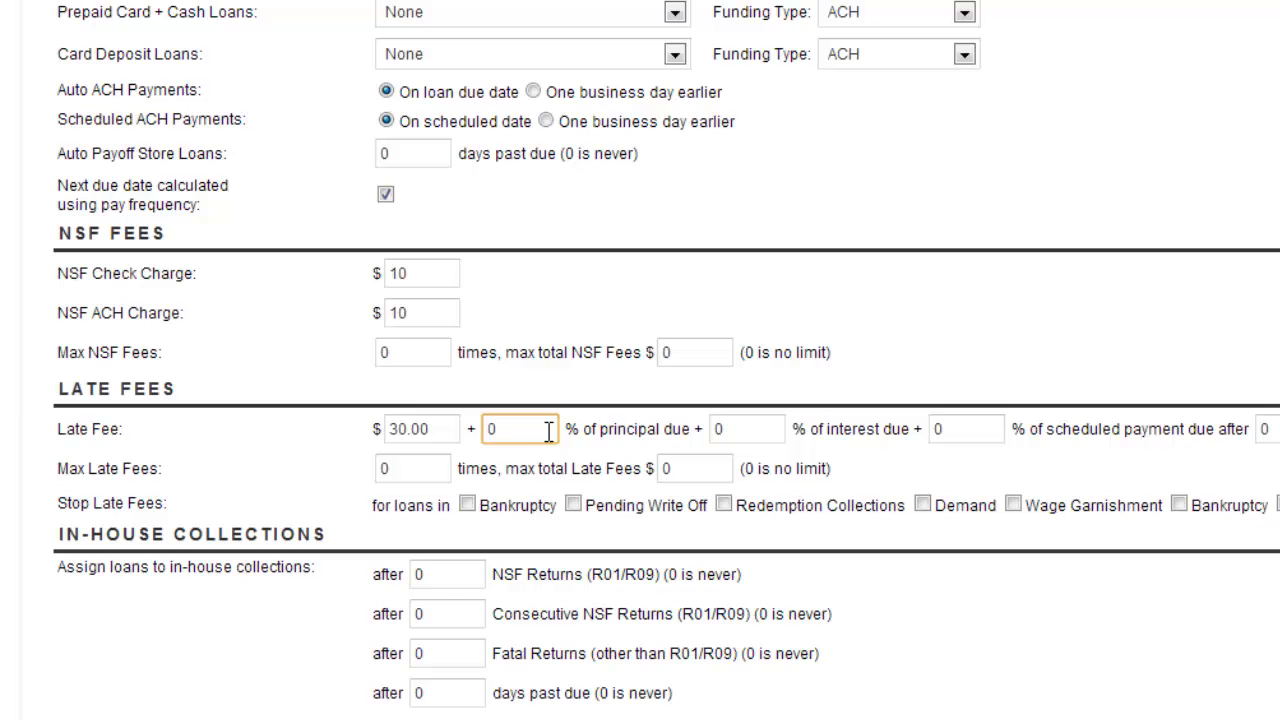
pyautogui.press('BackSpace')
pyautogui.write('1')
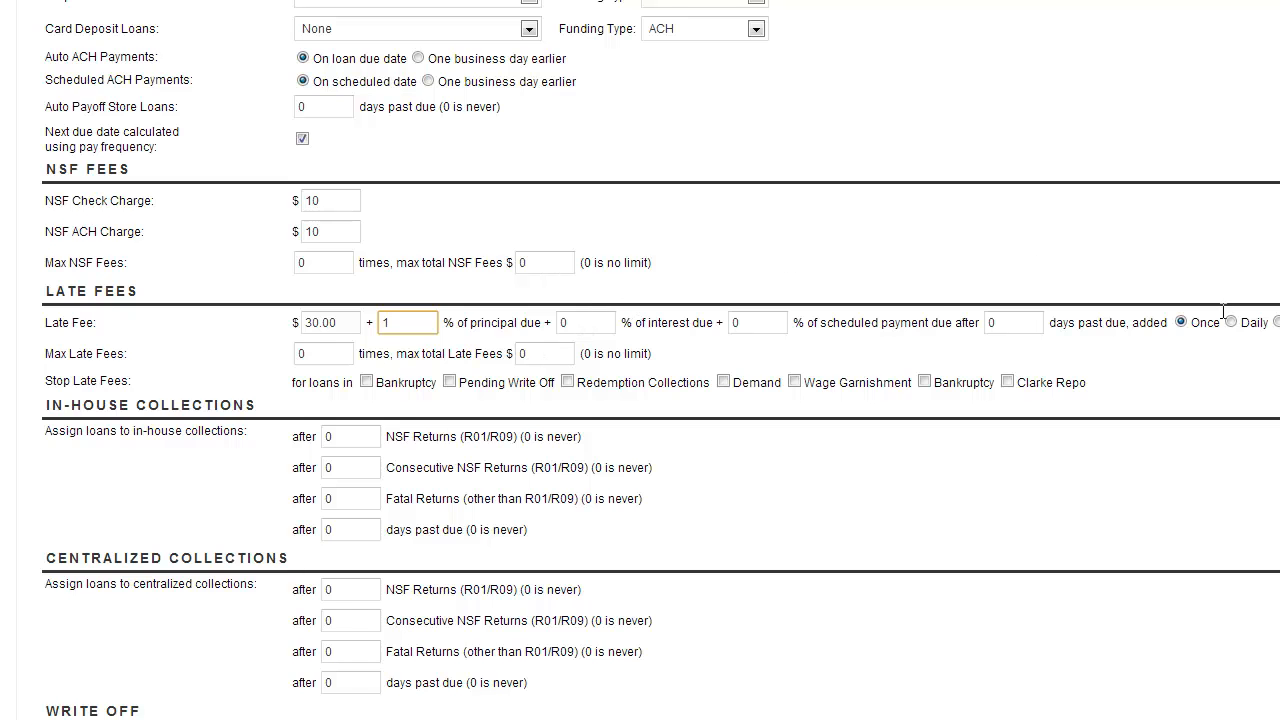
# Step: Set the late fee's percentage of interest due to 1
pyautogui.click(529, 345)
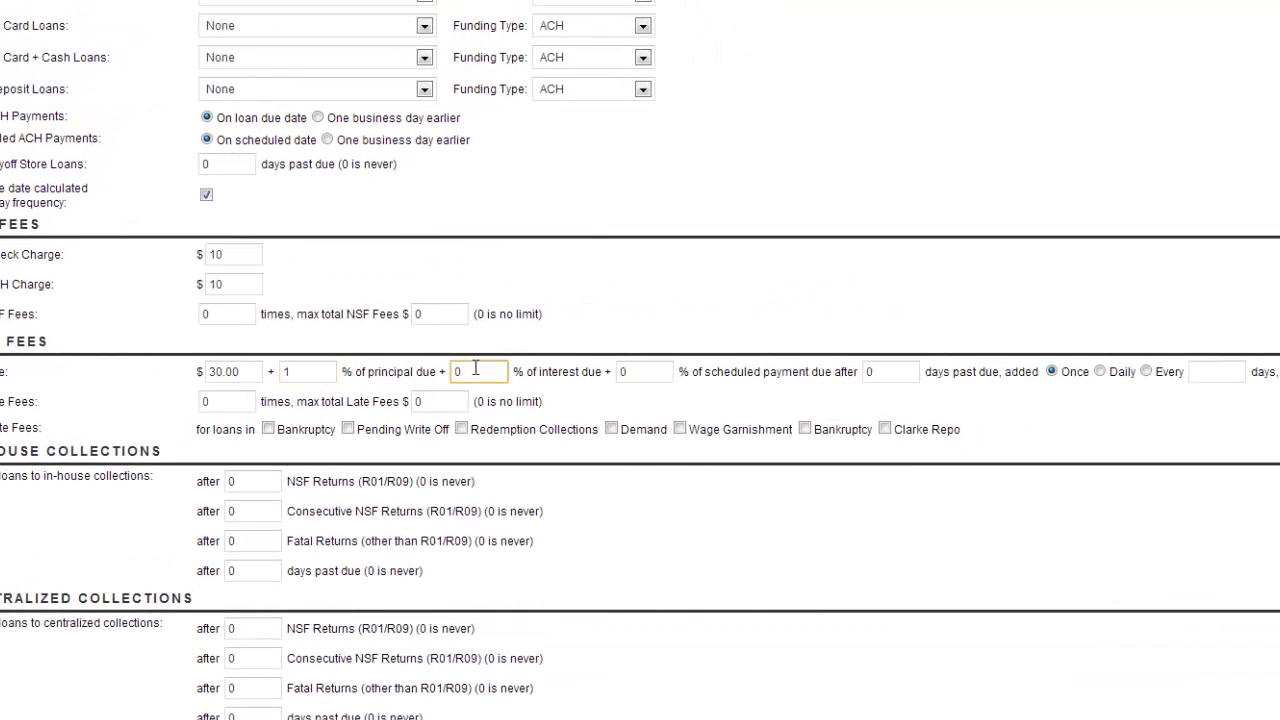
pyautogui.press('BackSpace')
pyautogui.press('Tab')
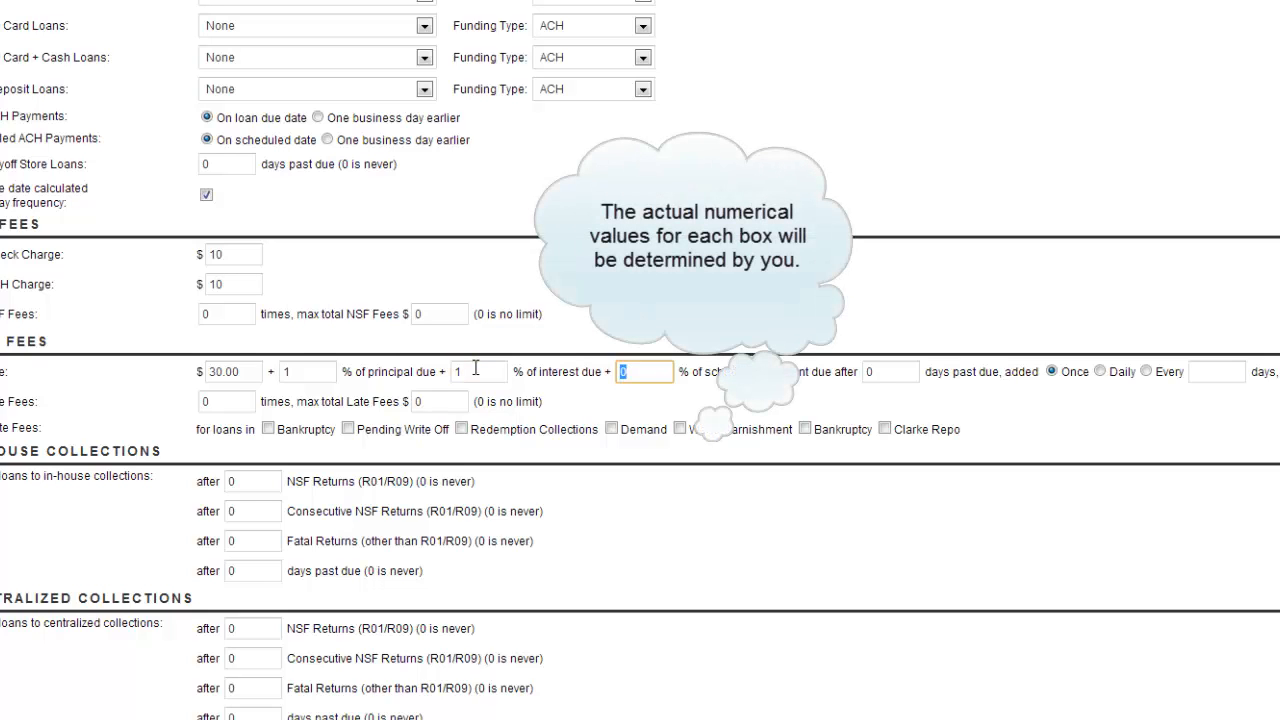
# Step: Set the late fee to 3% of scheduled payment due after 5 days past due
pyautogui.write('3')
pyautogui.press('Tab')
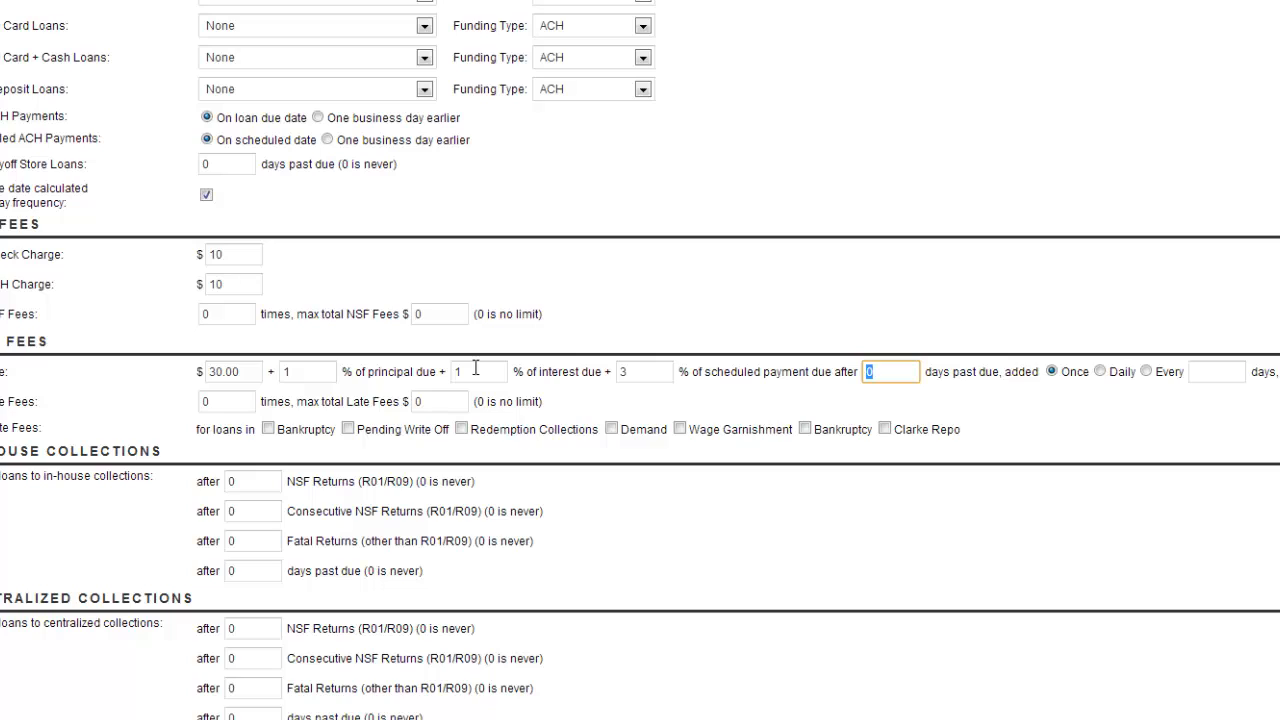
pyautogui.write('5')
# Step: Make the late fee added every 2 days
pyautogui.click(1146, 371)
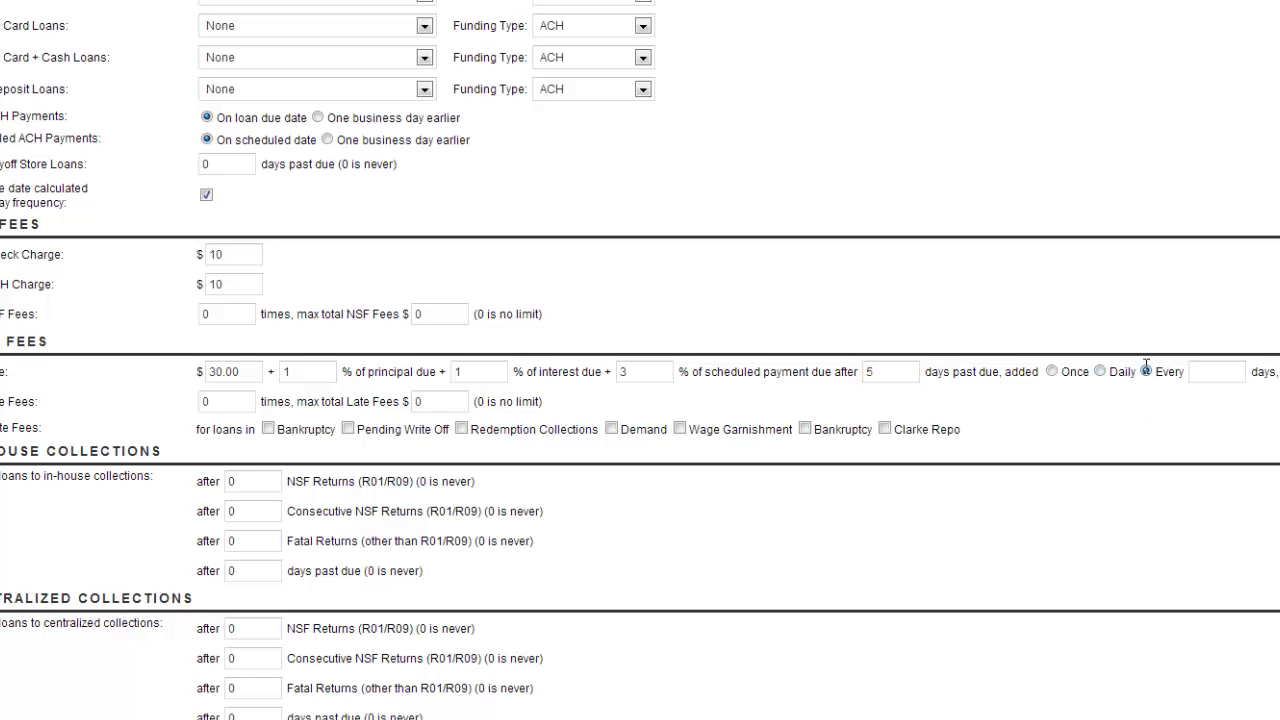
pyautogui.click(1204, 370)
pyautogui.write('2')
# Step: Set the minimum late fee to $30.00 and the maximum late fee to $300.00
pyautogui.click(877, 160)
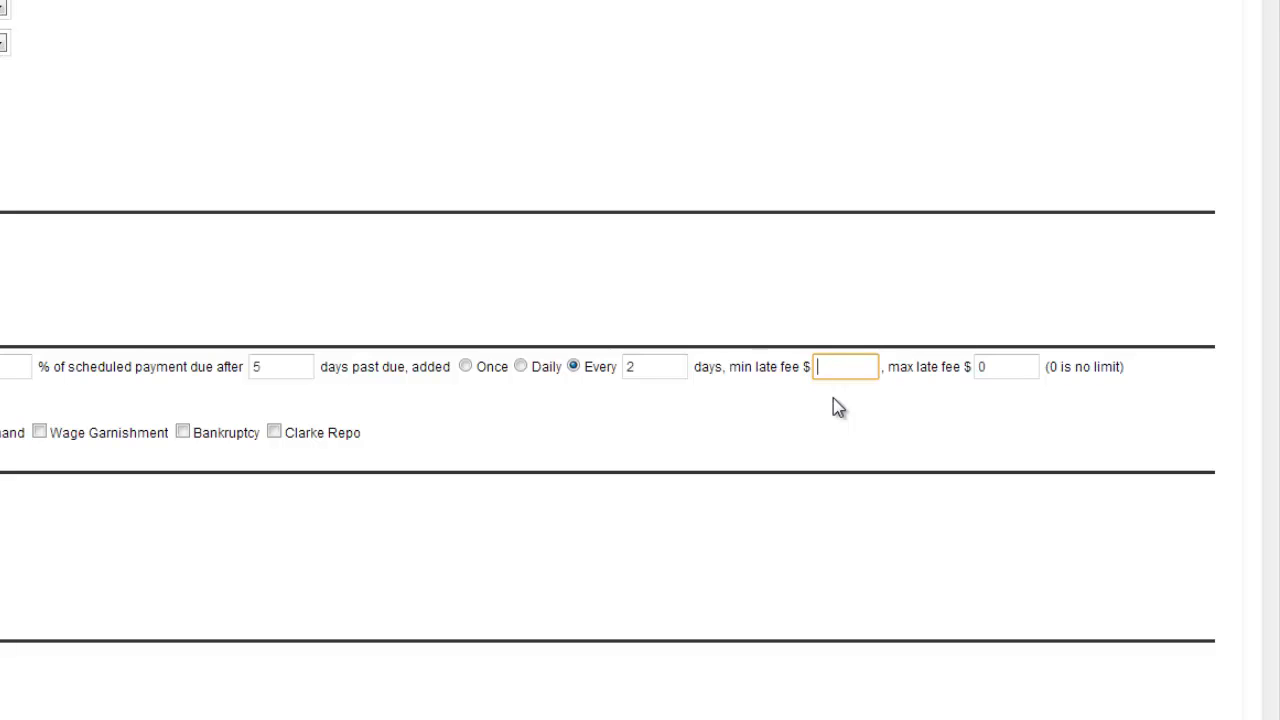
pyautogui.write('30')
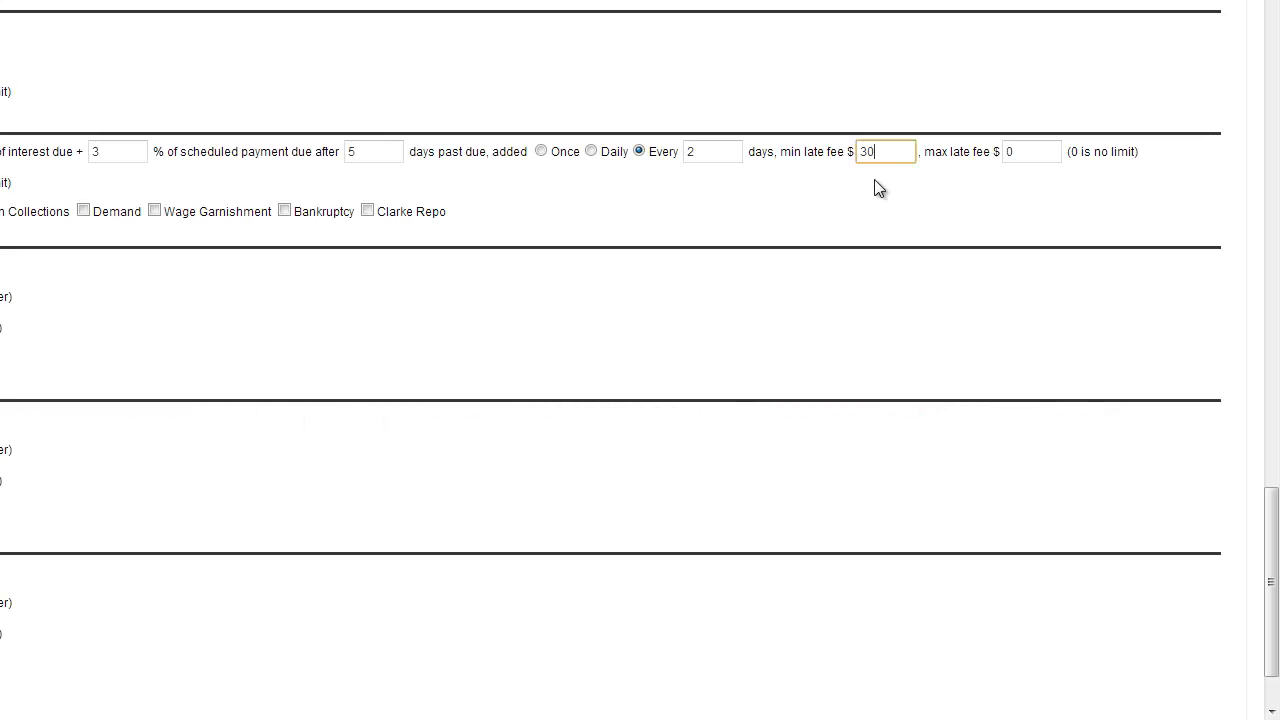
pyautogui.write('.00')
pyautogui.click(1036, 155)
pyautogui.press('BackSpace')
pyautogui.write('300.00')
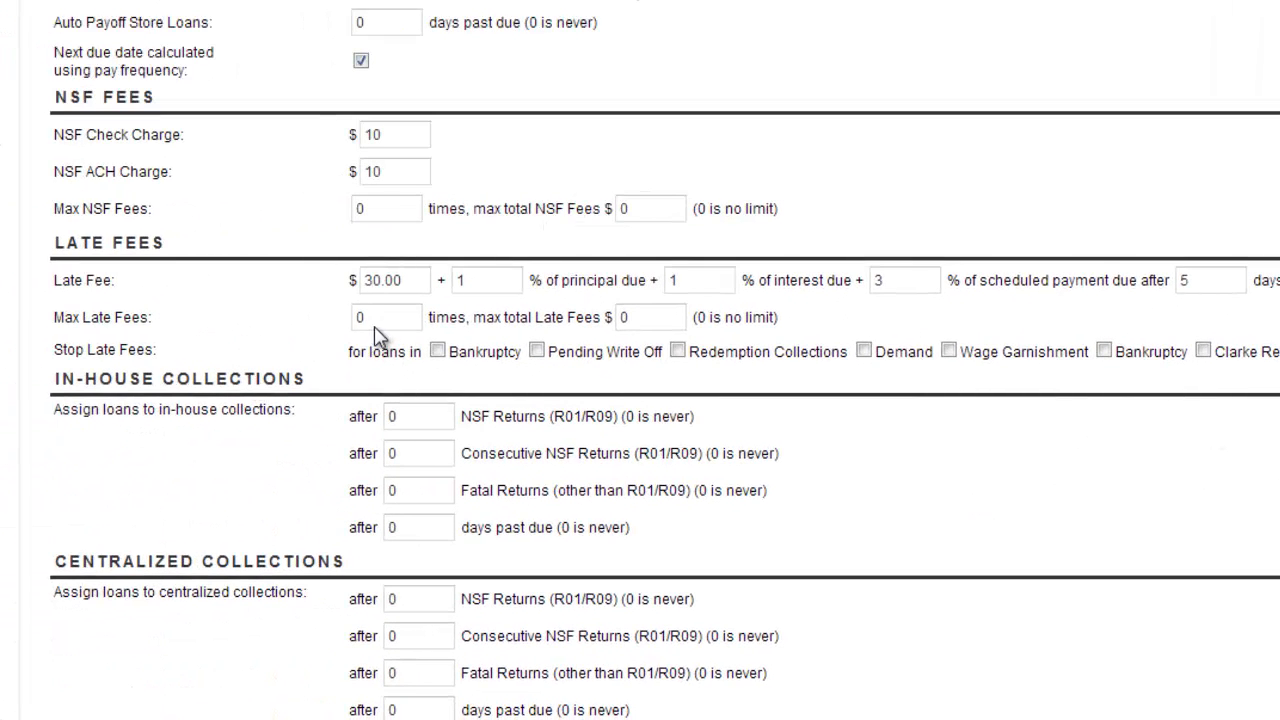
# Step: Limit late fees to 10 times with a maximum total of $2000.00
pyautogui.click(375, 326)
pyautogui.press('BackSpace')
pyautogui.write('10')
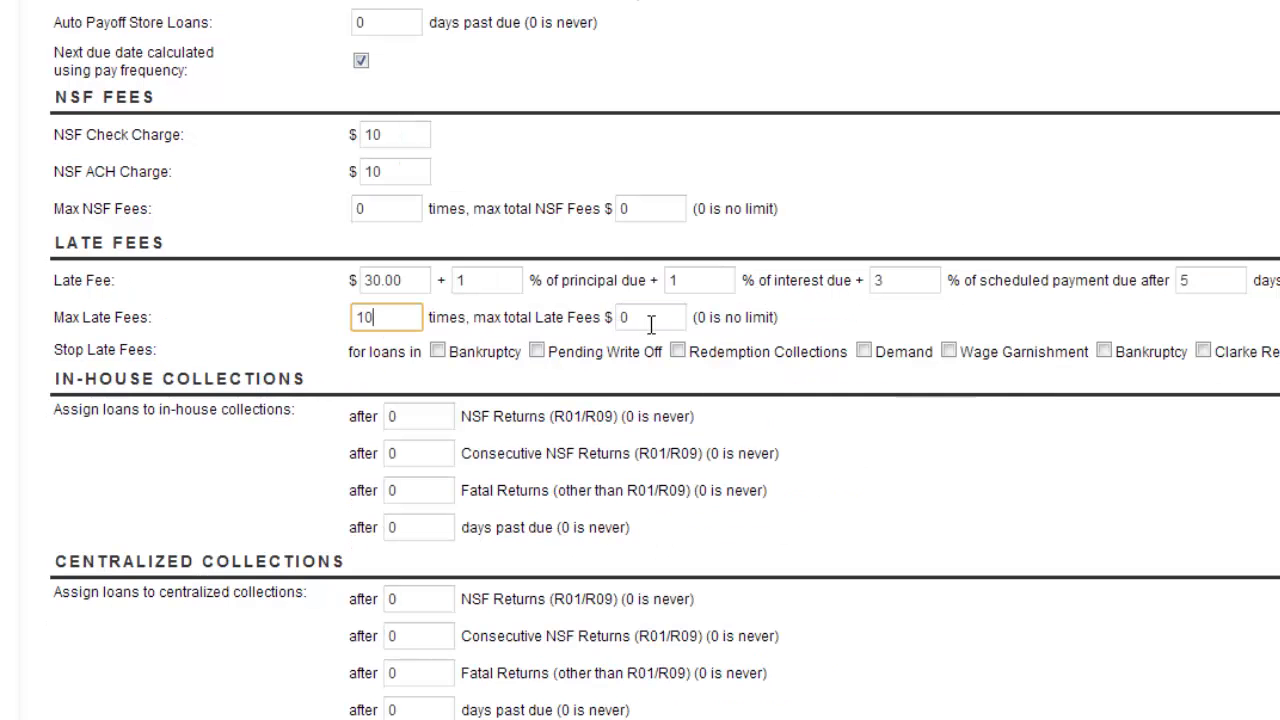
pyautogui.click(716, 327)
pyautogui.press('BackSpace')
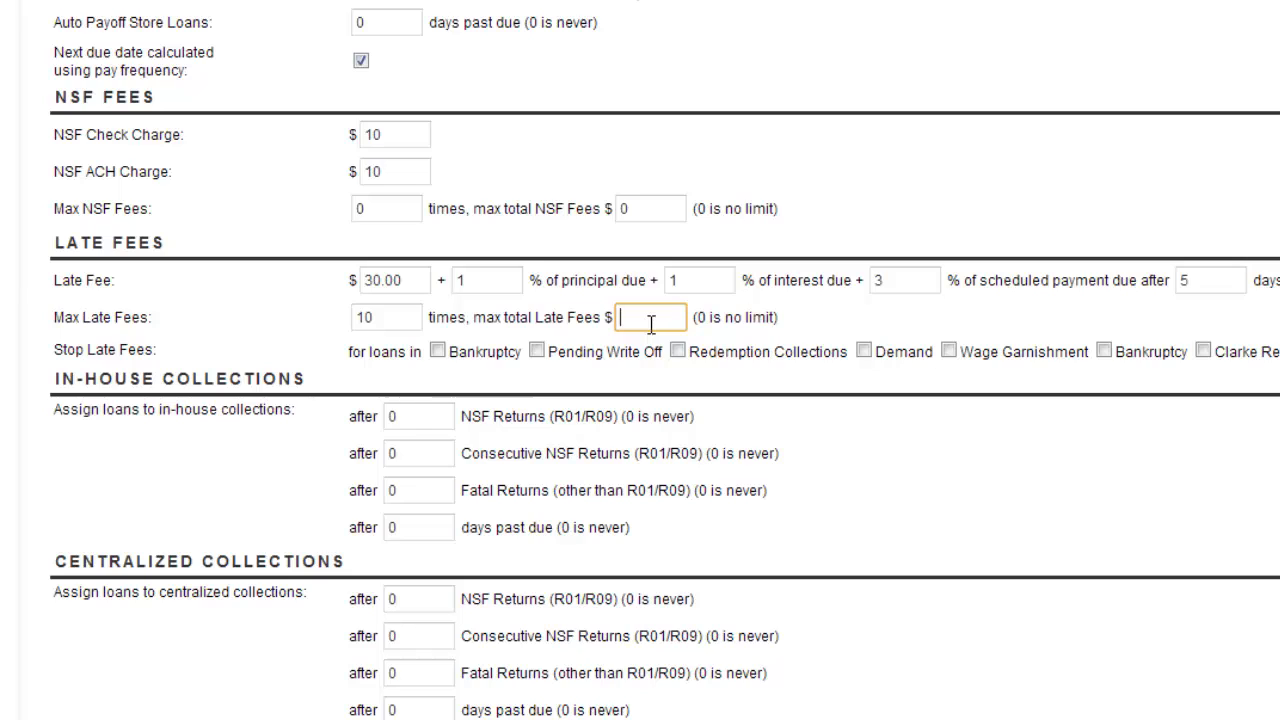
pyautogui.write('2000.00')
# Step: Stop late fees for loans in Bankruptcy and Pending Write Off
pyautogui.click(437, 351)
pyautogui.click(538, 351)
pyautogui.click(437, 350)
pyautogui.click(536, 352)
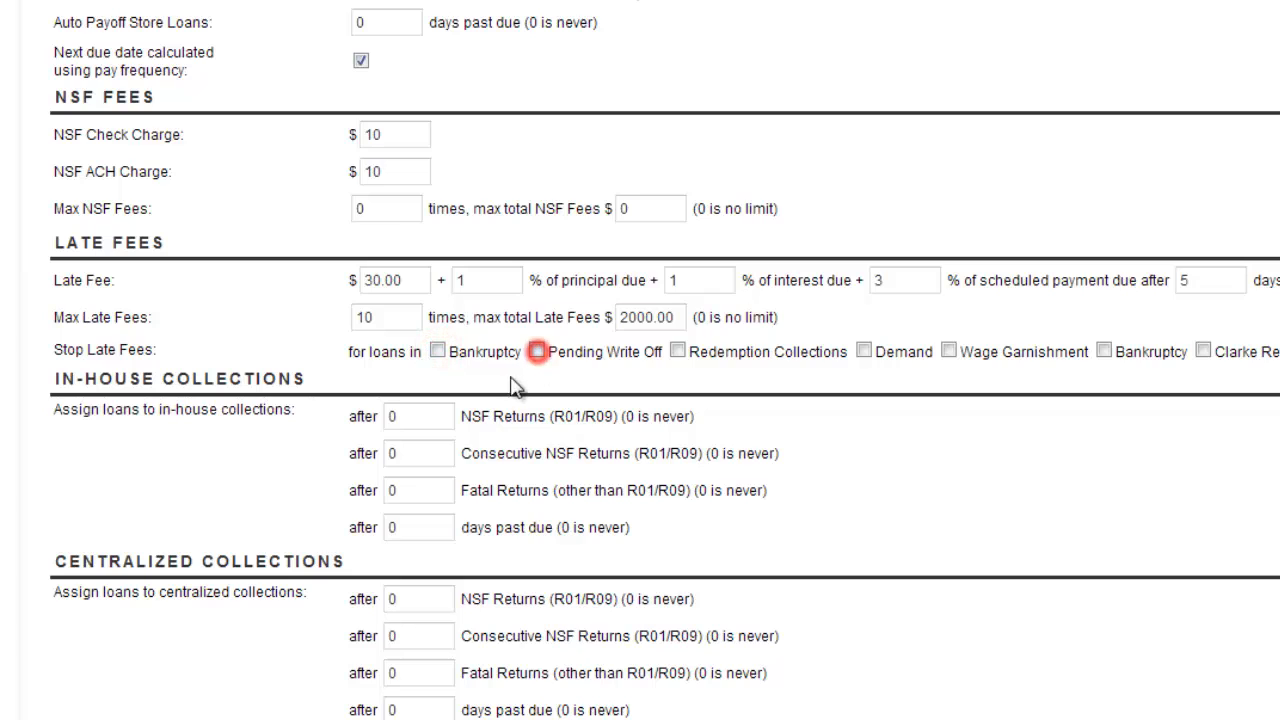
pyautogui.click(437, 351)
pyautogui.click(536, 351)
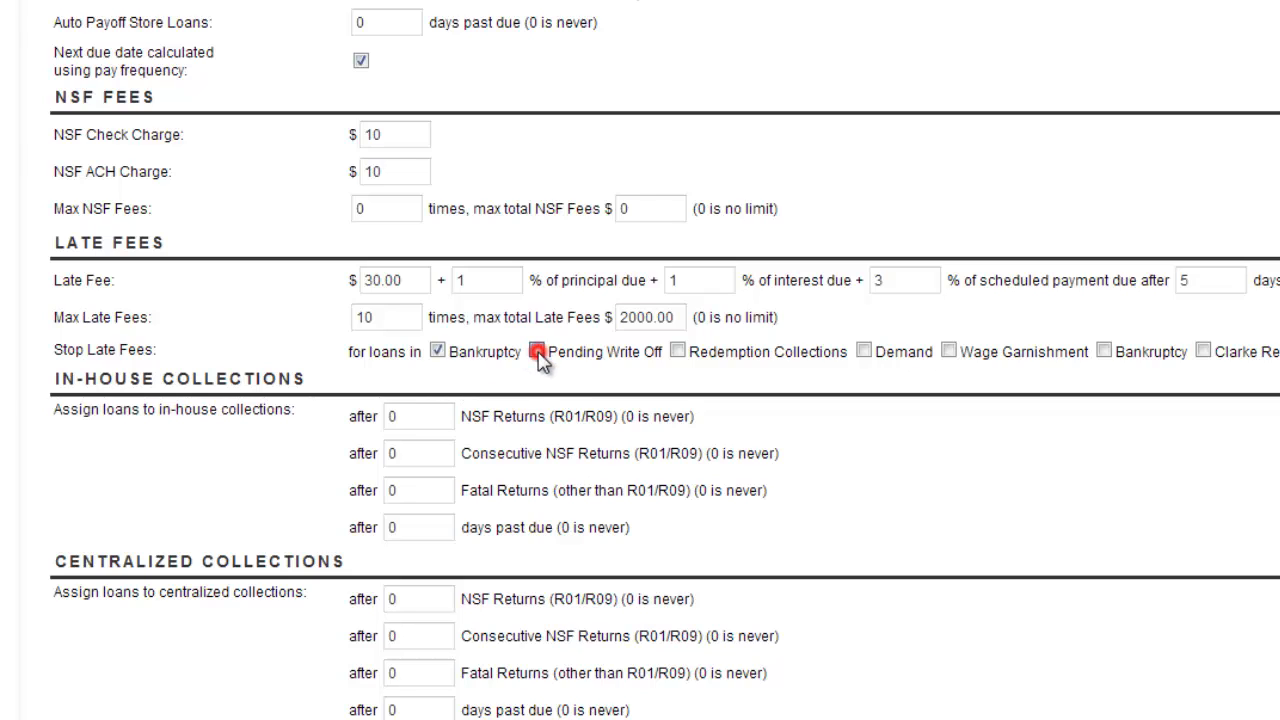